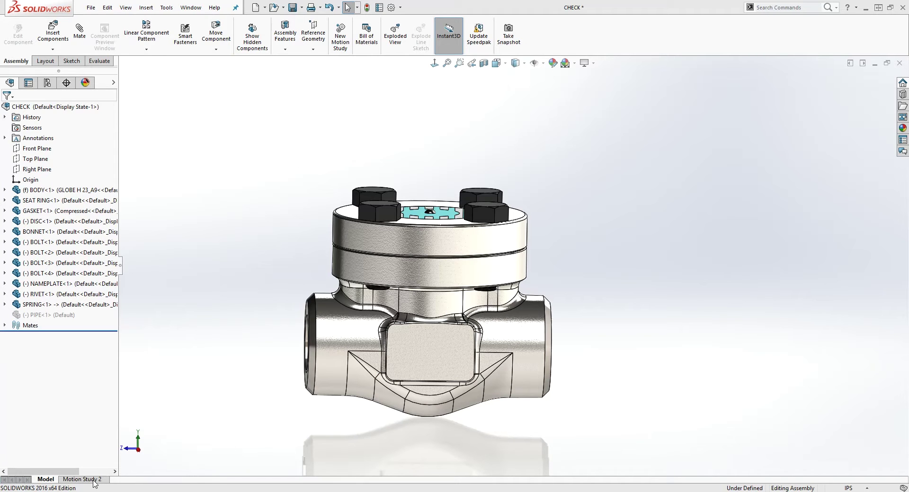
# Step: Switch to Motion Study 2 and set the time bar to 2 seconds
pyautogui.click(93, 480)
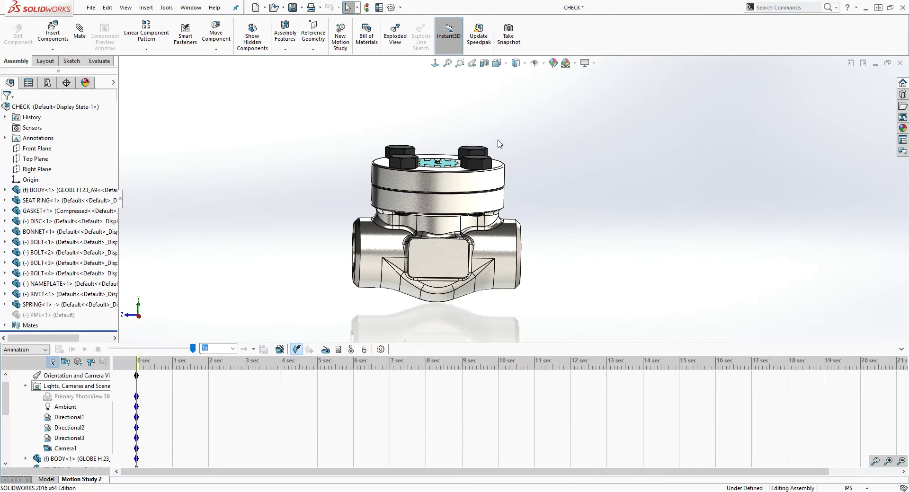
pyautogui.scroll(-1, 433, 159)
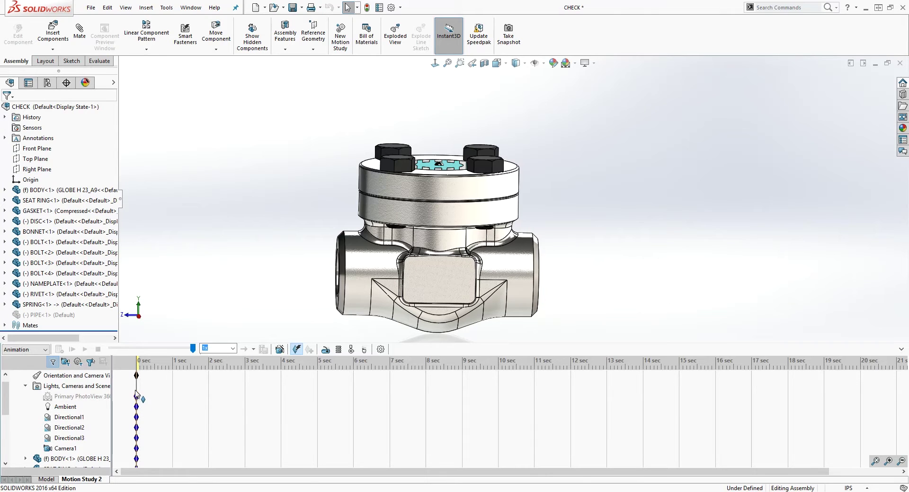
pyautogui.moveTo(137, 387); pyautogui.dragTo(208, 376)
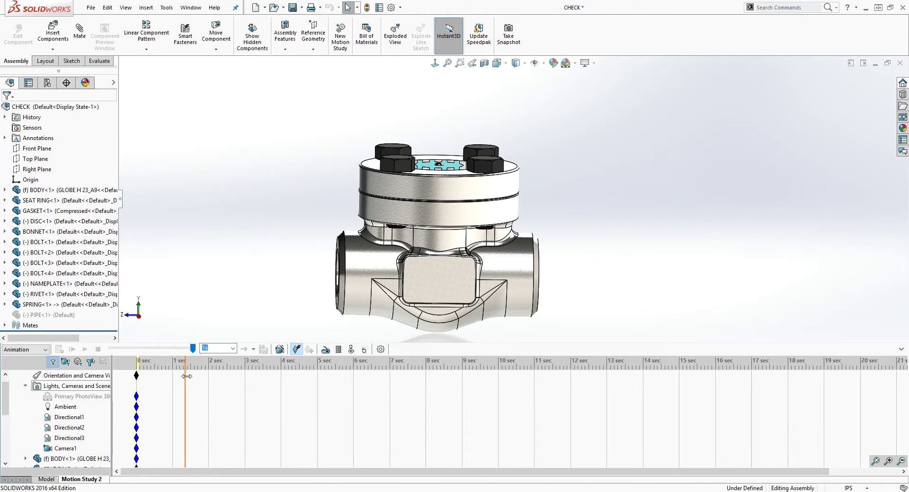
pyautogui.scroll(-2, 459, 152)
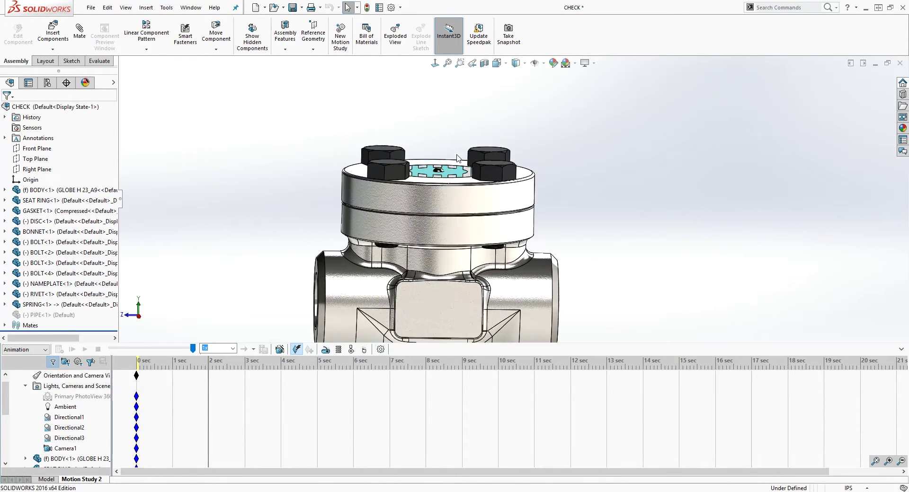
pyautogui.scroll(4, 490, 195)
pyautogui.scroll(-1, 32, 428)
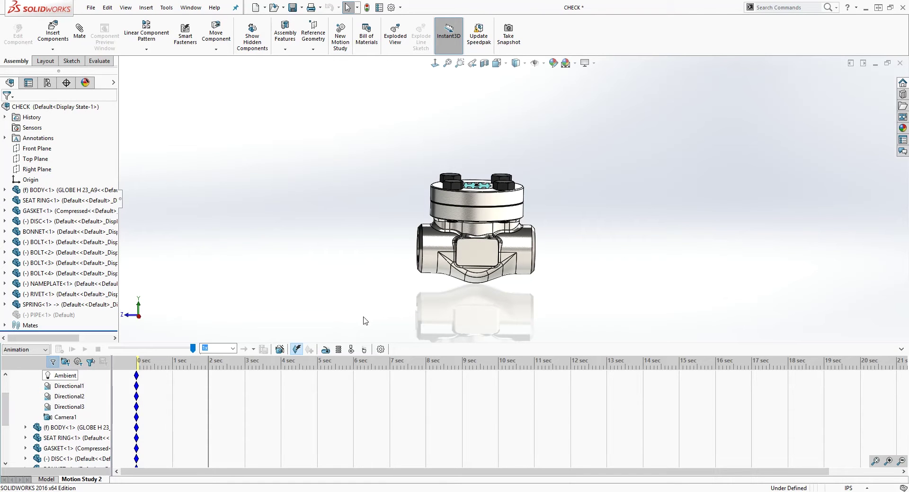
# Step: Make the MotionManager panel taller and collapse the Lights, Cameras and Scene folder
pyautogui.moveTo(412, 342); pyautogui.dragTo(411, 314)
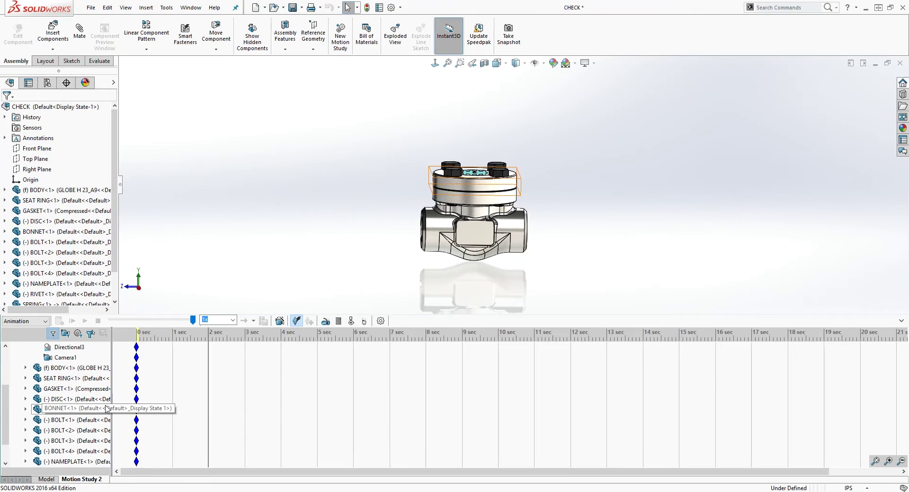
pyautogui.scroll(1, 36, 372)
pyautogui.click(26, 359)
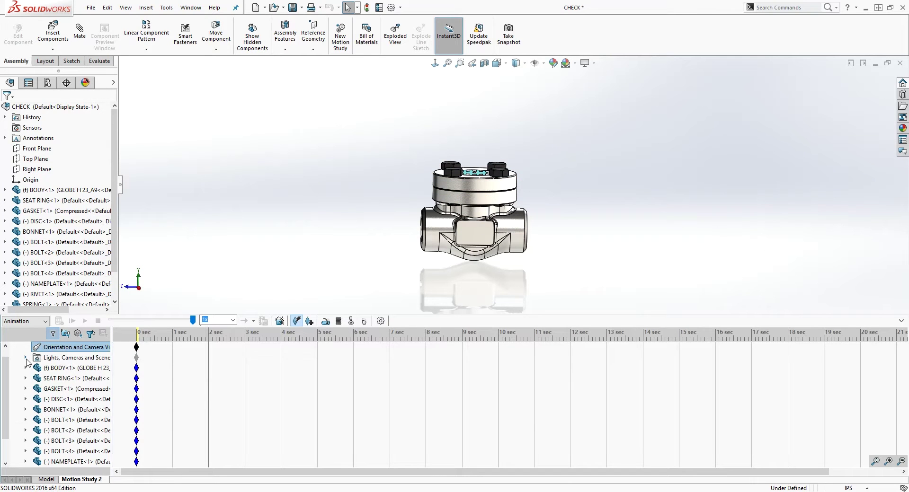
pyautogui.scroll(-1, 60, 384)
pyautogui.scroll(1, 62, 388)
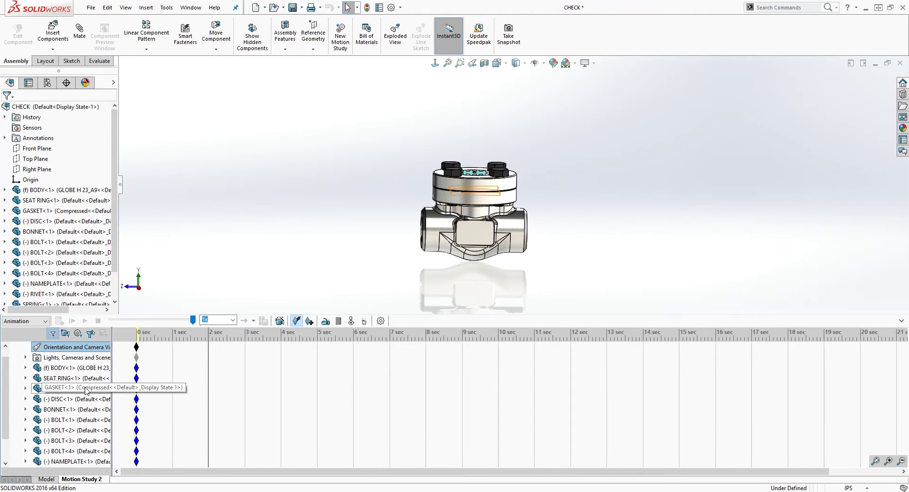
pyautogui.scroll(-1, 494, 148)
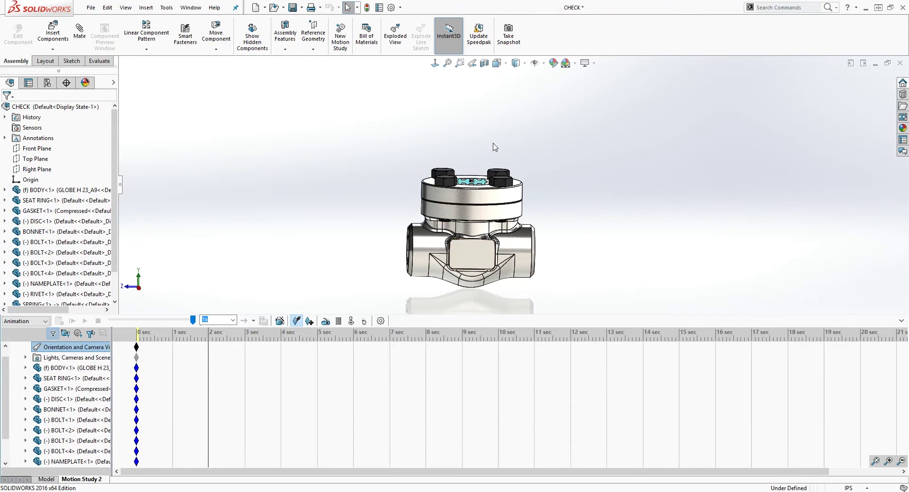
# Step: Select BOLT<1> through BOLT<4> in the graphics area
pyautogui.click(450, 185)
pyautogui.keyDown('ctrl'); pyautogui.click(496, 176); pyautogui.keyUp('ctrl')
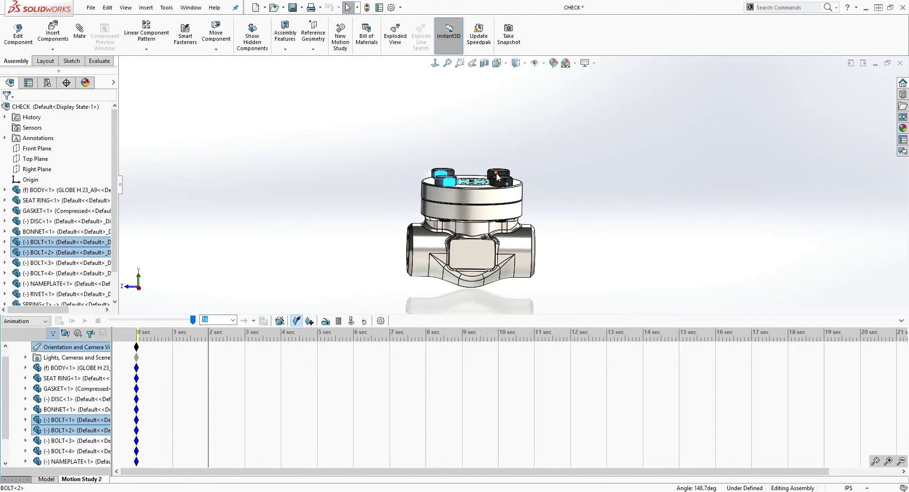
pyautogui.keyDown('ctrl'); pyautogui.click(502, 178); pyautogui.keyUp('ctrl')
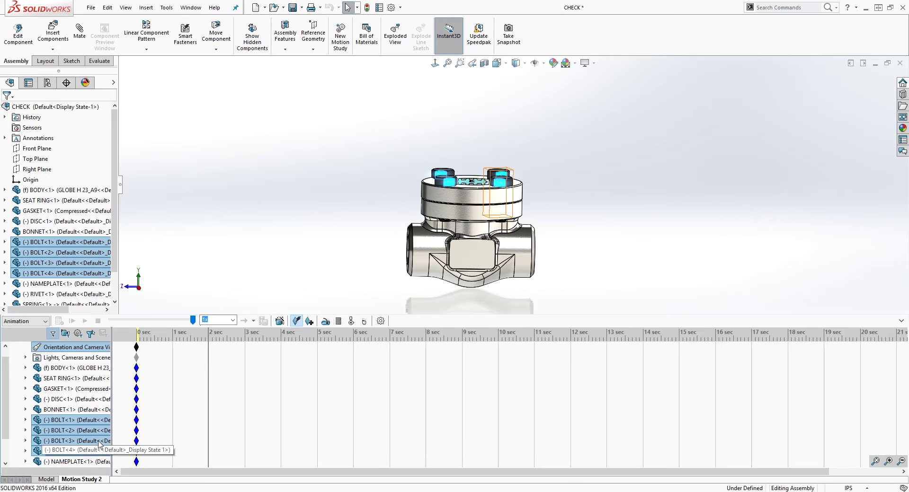
# Step: Copy the bolts' 0 s keys to 2 seconds and move the time bar to 3 seconds
pyautogui.click(136, 420)
pyautogui.keyDown('ctrl'); pyautogui.click(136, 430); pyautogui.keyUp('ctrl')
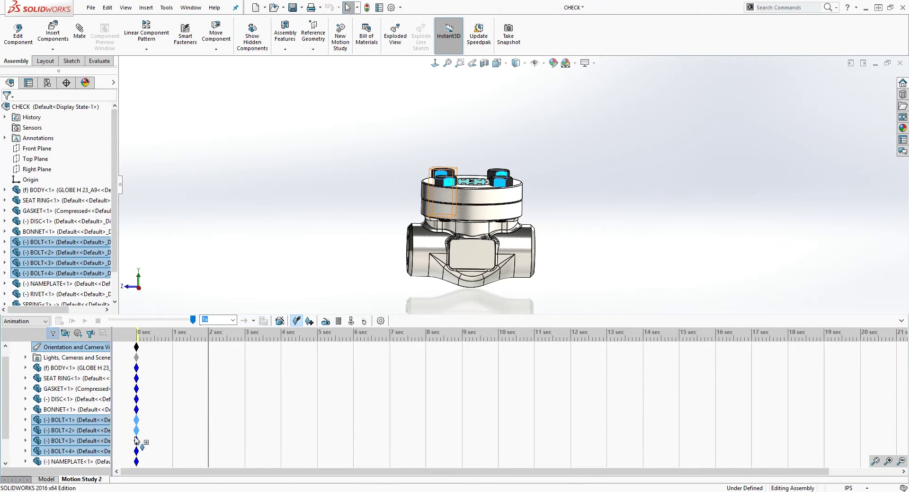
pyautogui.keyDown('ctrl'); pyautogui.click(136, 440); pyautogui.keyUp('ctrl')
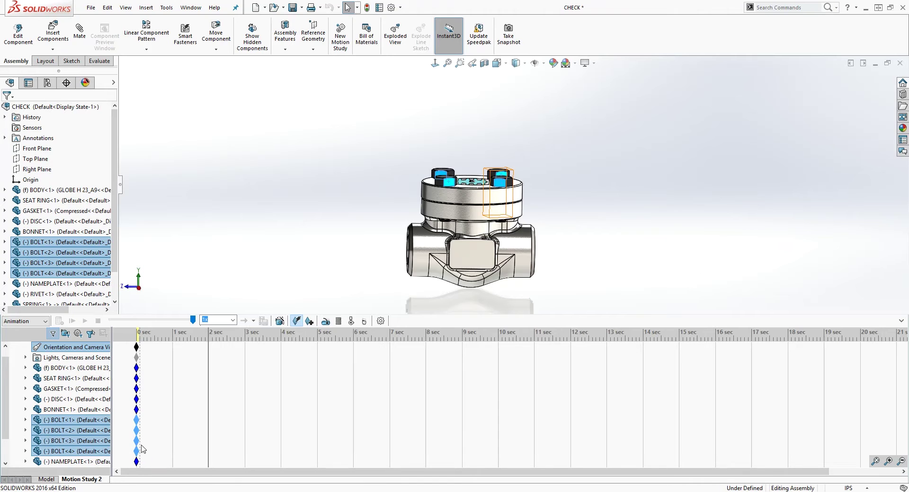
pyautogui.keyDown('ctrl'); pyautogui.moveTo(137, 430); pyautogui.dragTo(208, 422); pyautogui.keyUp('ctrl')
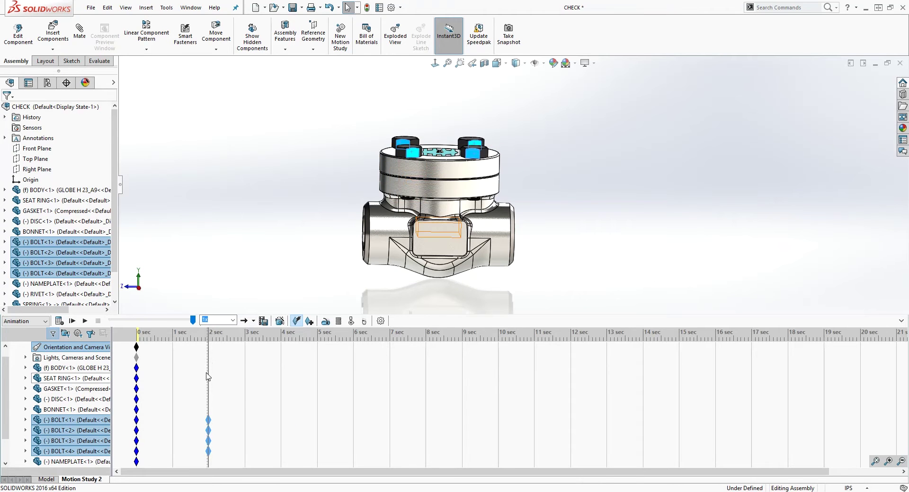
pyautogui.moveTo(209, 365); pyautogui.dragTo(244, 365)
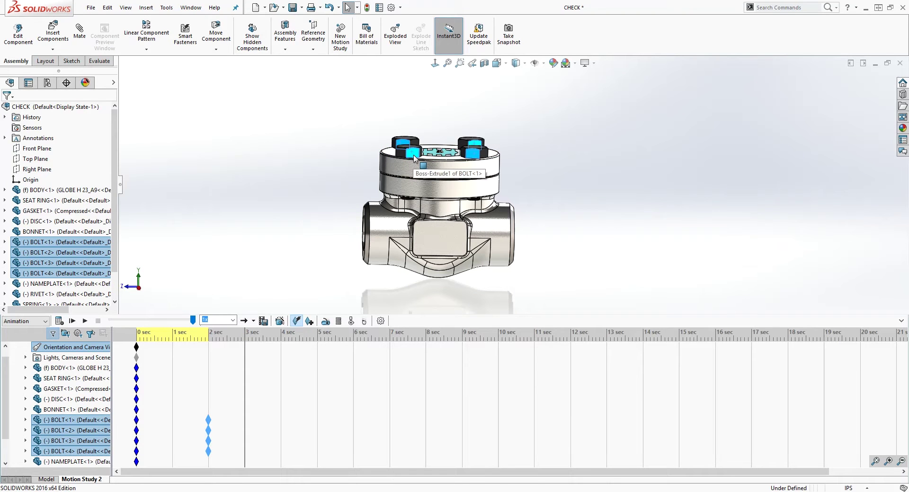
# Step: Hide the four bolts at 3 seconds and move the time bar to about 3.5 seconds
pyautogui.rightClick(414, 155)
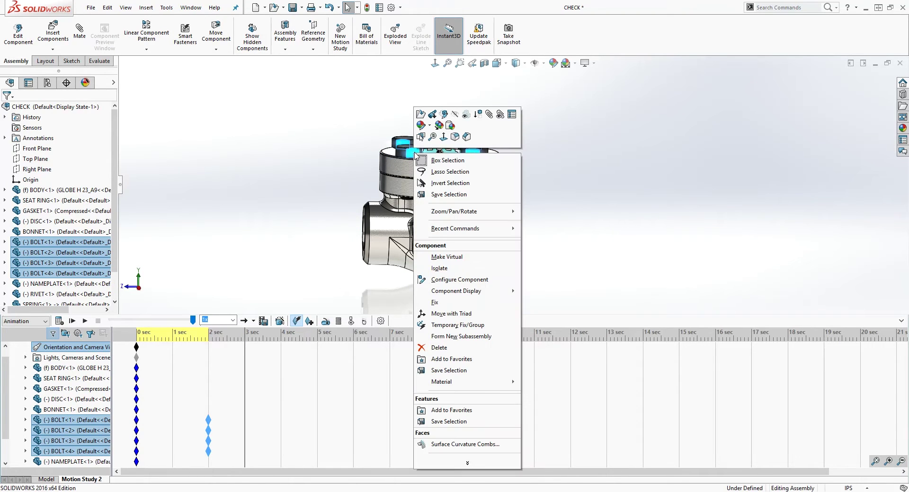
pyautogui.click(456, 115)
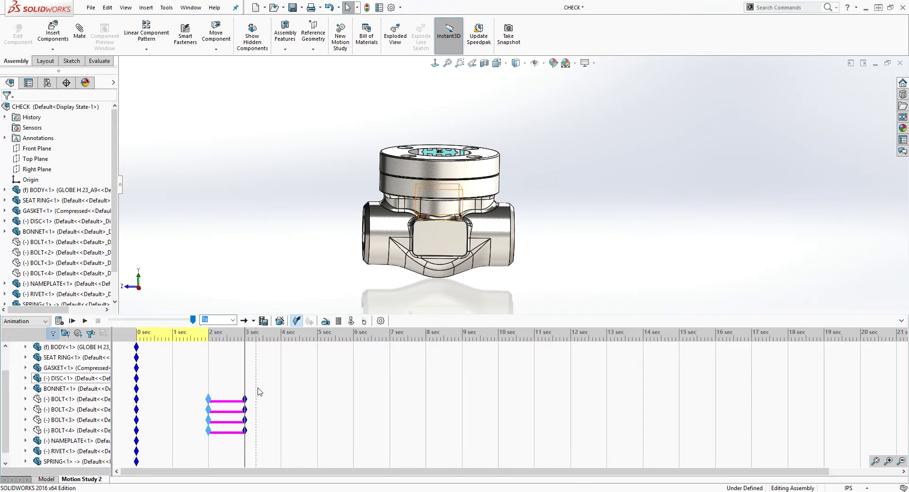
pyautogui.scroll(1, 267, 386)
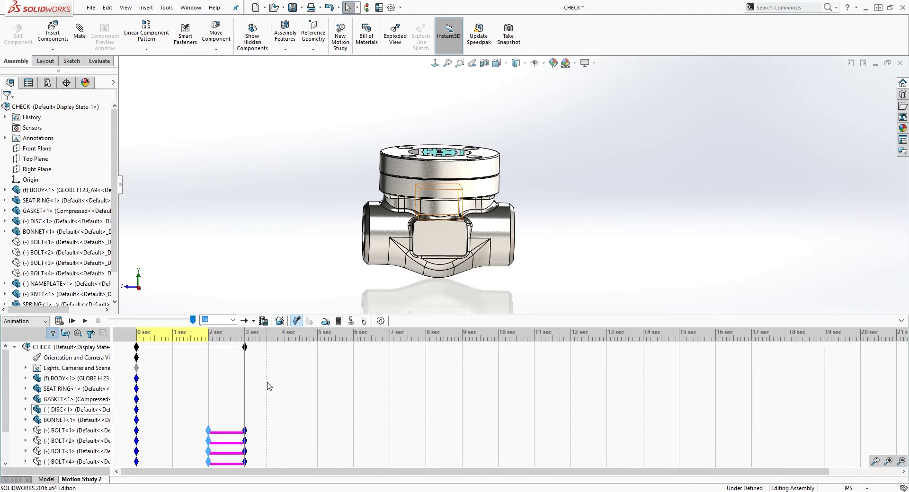
pyautogui.scroll(-1, 267, 388)
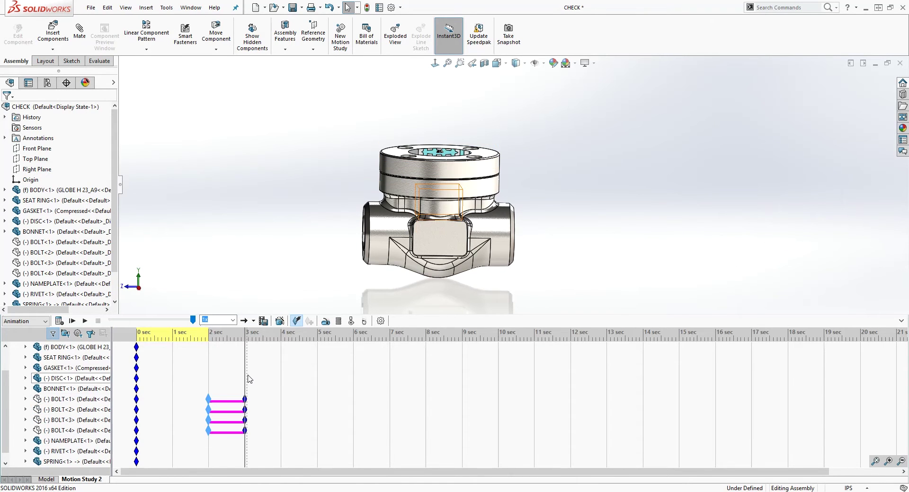
pyautogui.scroll(1, 247, 380)
pyautogui.moveTo(244, 375)
pyautogui.mouseDown()
pyautogui.moveTo(281, 369)
pyautogui.moveTo(263, 370)
pyautogui.mouseUp()
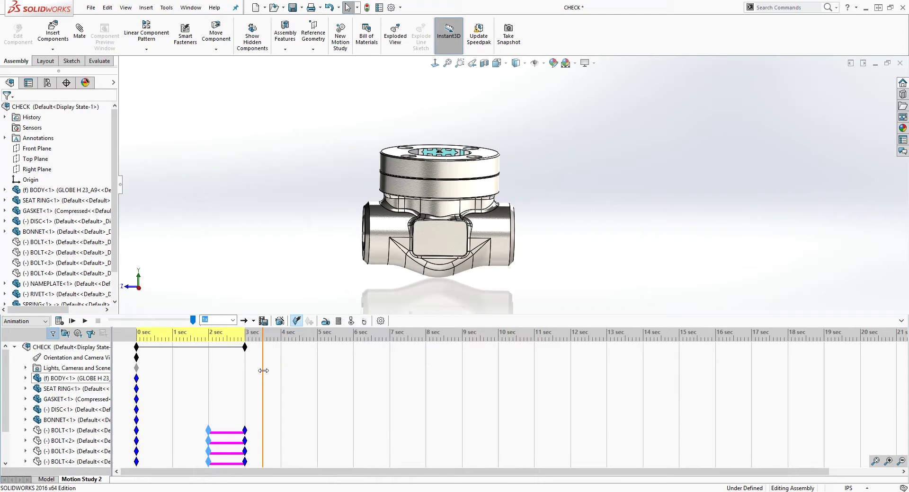
# Step: Copy the valve BODY's 0 s key to about 3.5 seconds
pyautogui.scroll(-3, 264, 370)
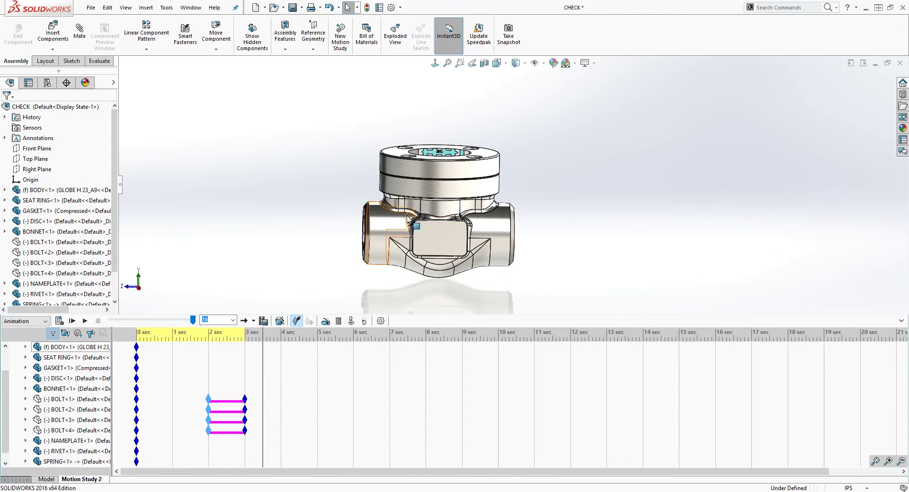
pyautogui.click(479, 231)
pyautogui.scroll(3, 192, 382)
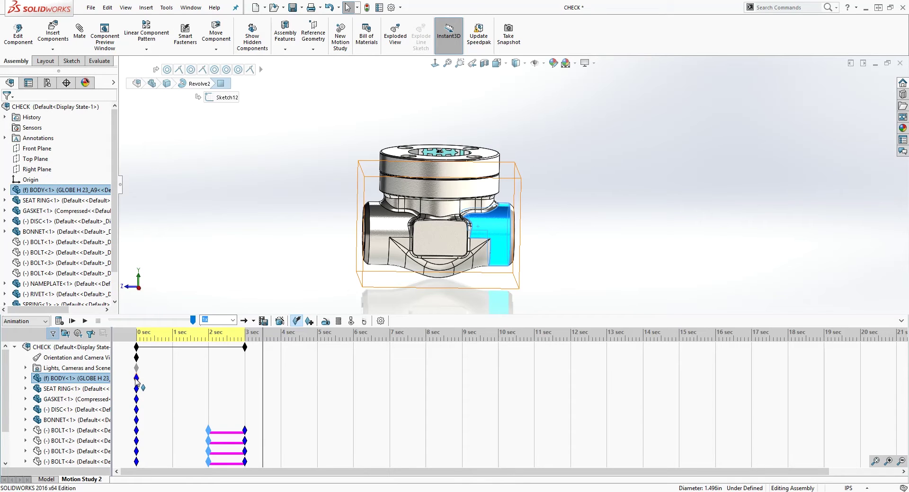
pyautogui.moveTo(137, 377)
pyautogui.moveTo(137, 377); pyautogui.dragTo(171, 377)
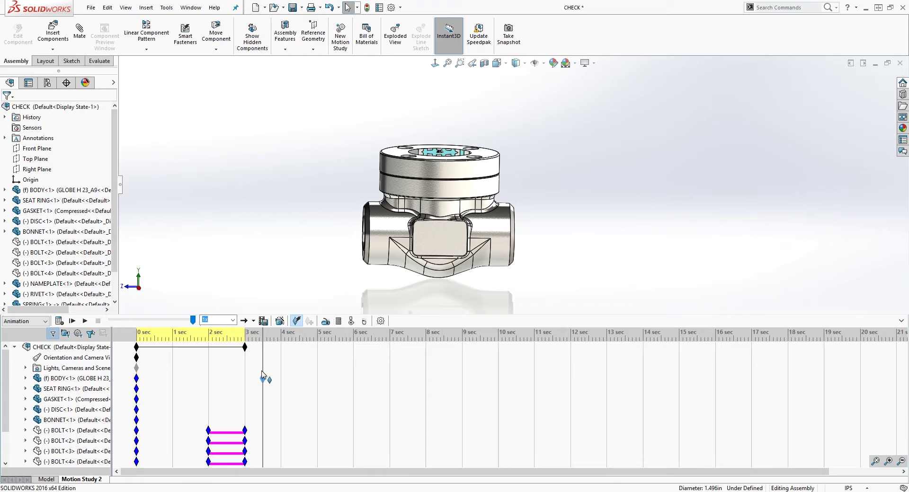
pyautogui.moveTo(263, 376); pyautogui.dragTo(317, 391)
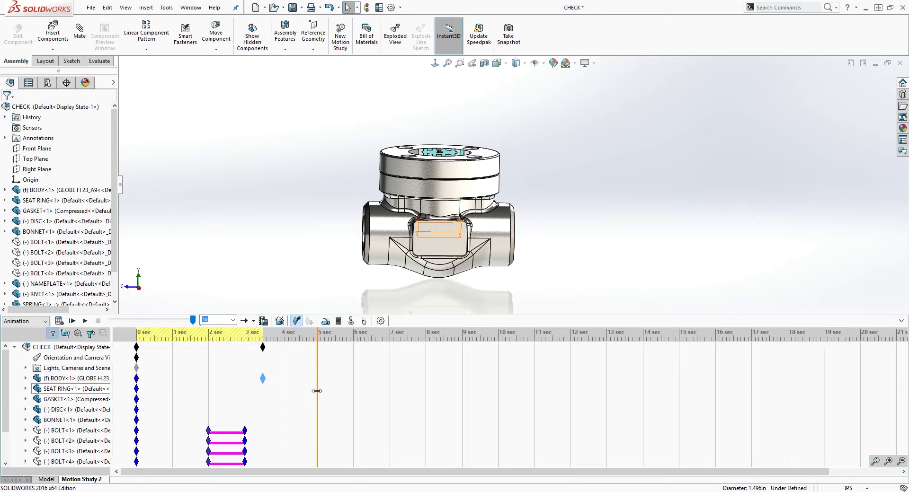
pyautogui.click(447, 214)
# Step: Make the valve body transparent at 5 seconds so it fades in from about 3.5 s
pyautogui.rightClick(448, 214)
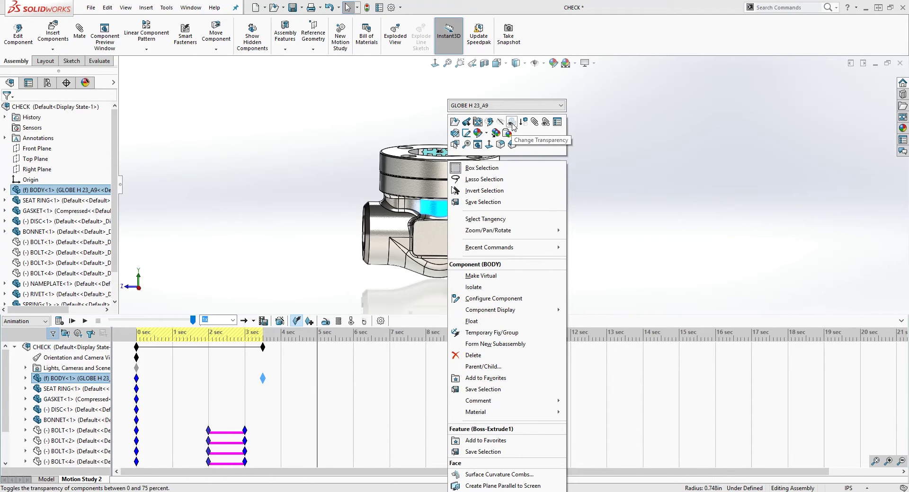
pyautogui.click(511, 122)
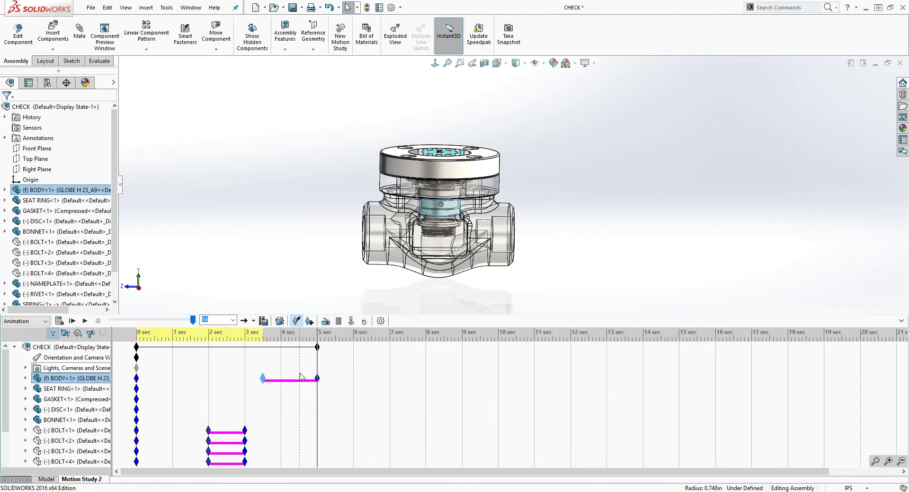
pyautogui.scroll(-1, 304, 342)
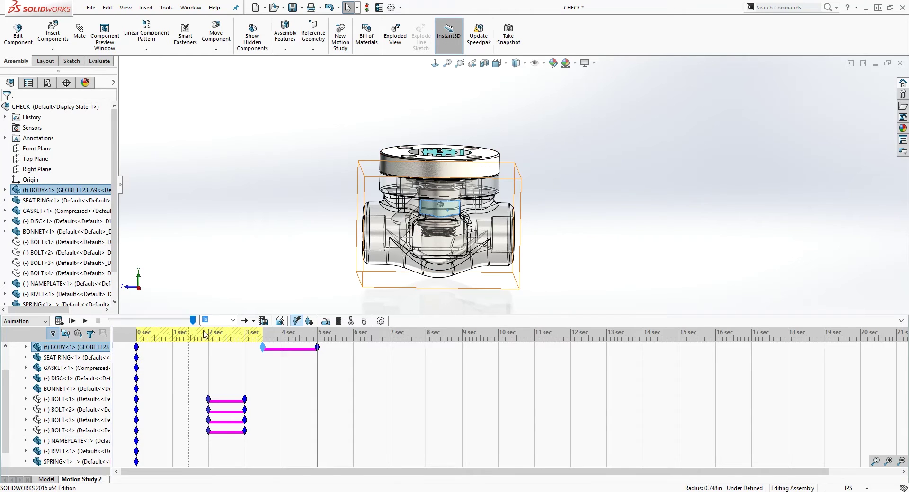
pyautogui.scroll(1, 49, 371)
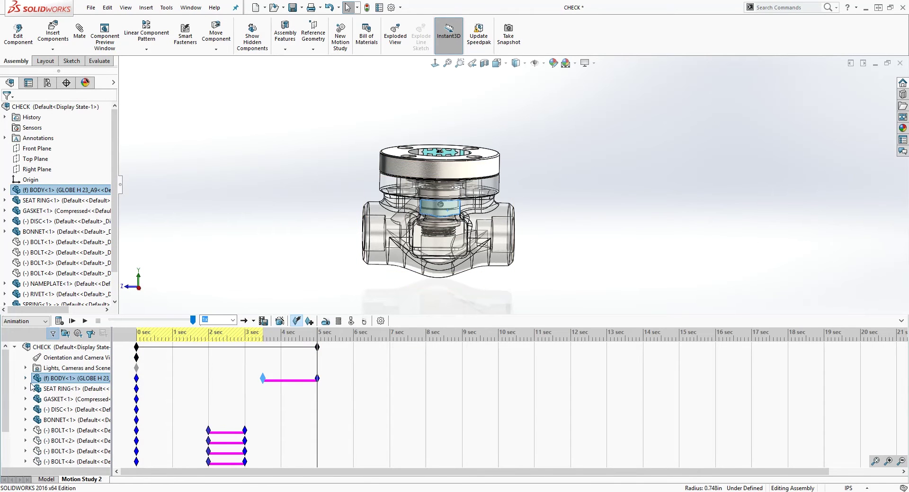
pyautogui.rightClick(48, 369)
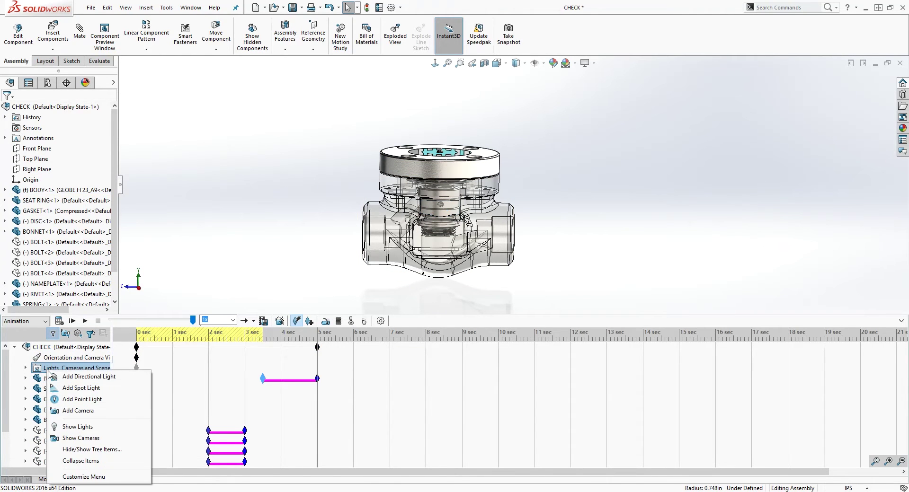
# Step: Add Camera2, aim it at the valve and raise it to look down
pyautogui.click(86, 410)
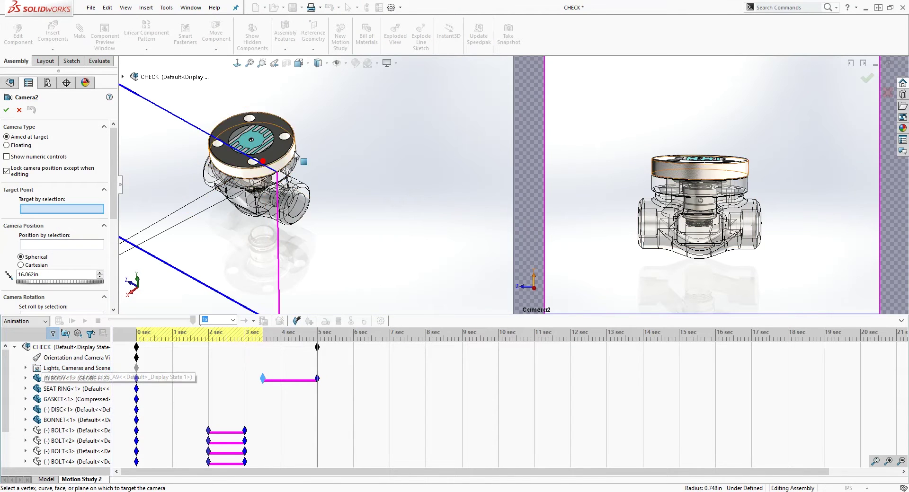
pyautogui.scroll(-2, 308, 179)
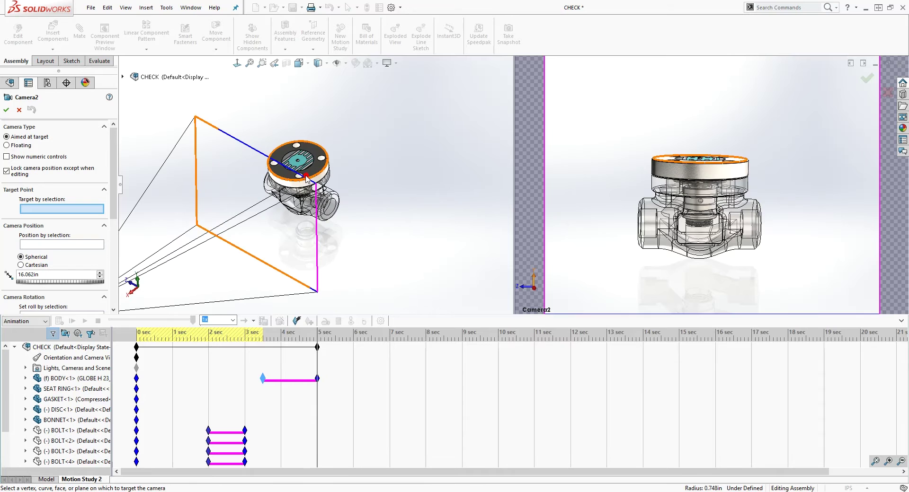
pyautogui.moveTo(305, 179); pyautogui.dragTo(295, 183)
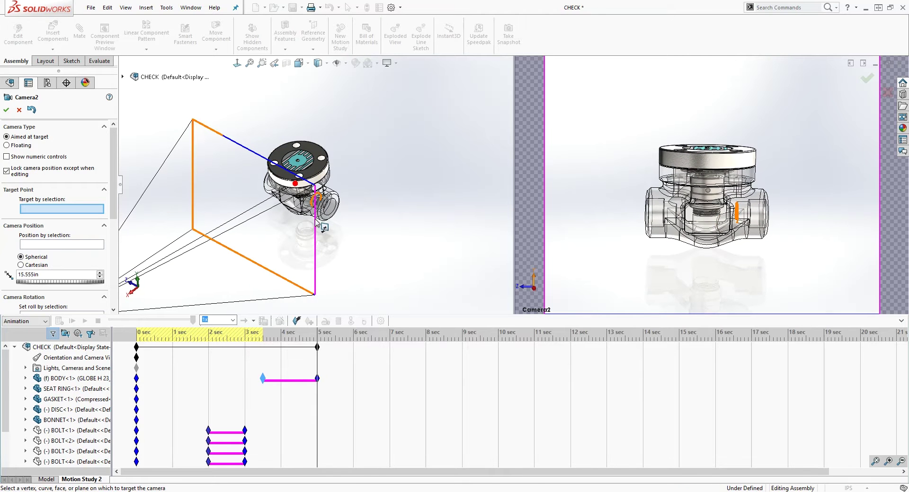
pyautogui.moveTo(313, 231); pyautogui.dragTo(387, 190)
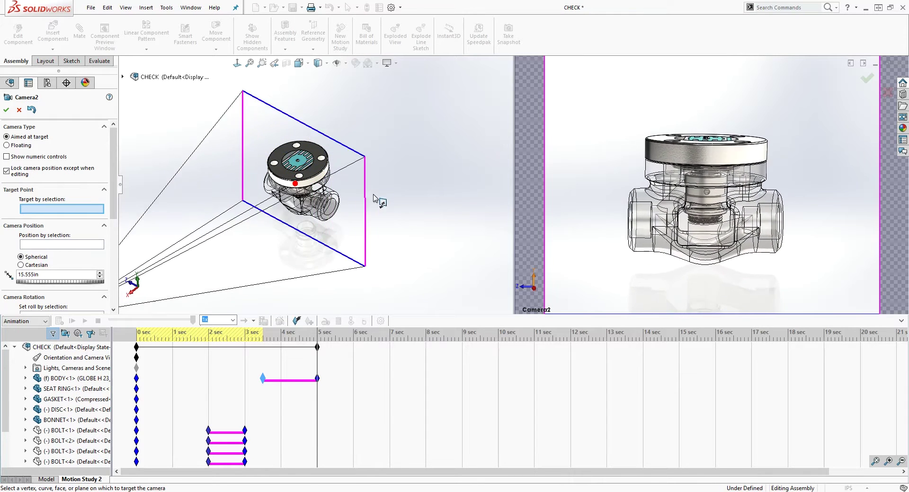
pyautogui.scroll(3, 320, 185)
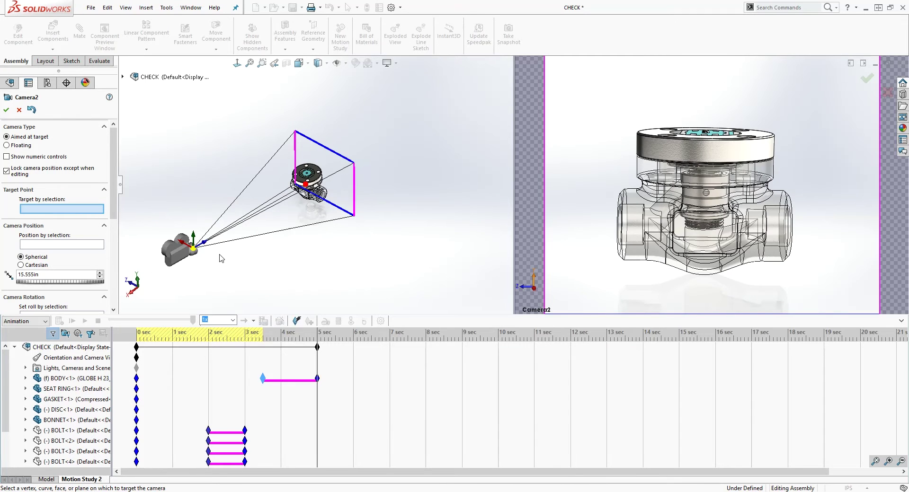
pyautogui.moveTo(194, 256); pyautogui.dragTo(196, 207)
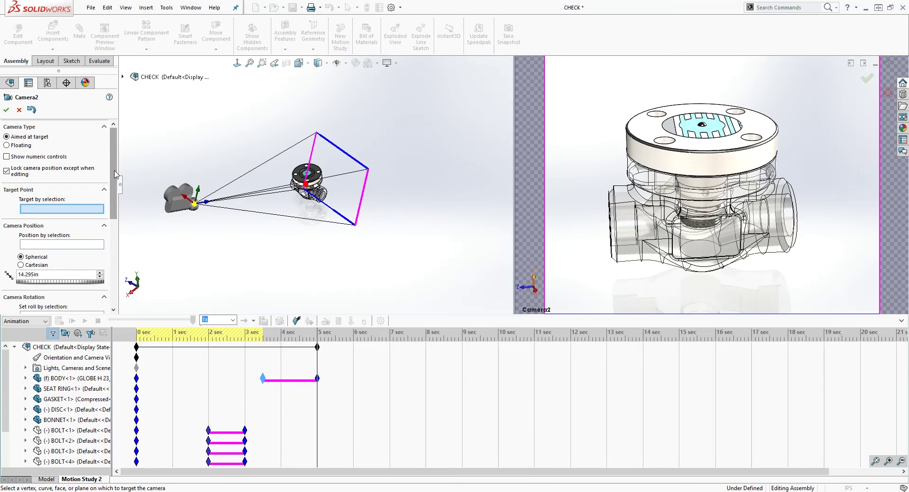
# Step: Give Camera2 a 16:9 aspect ratio and accept it
pyautogui.moveTo(112, 184); pyautogui.dragTo(140, 275)
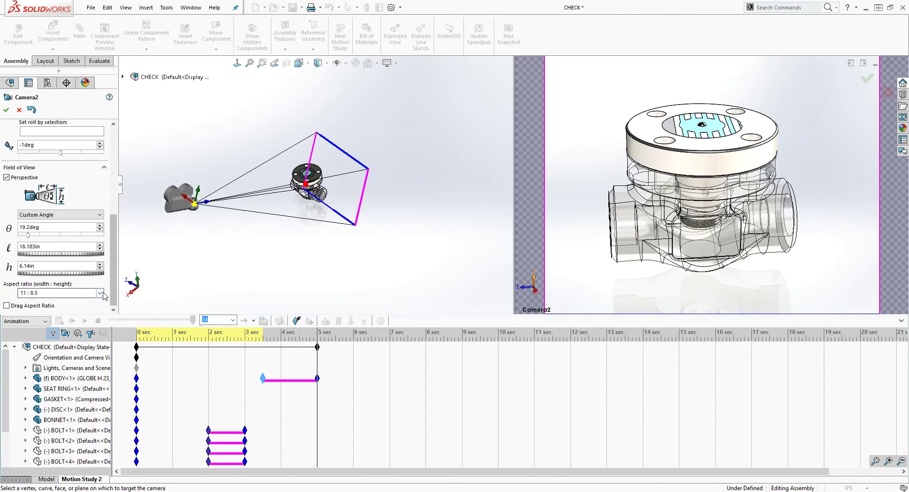
pyautogui.click(97, 293)
pyautogui.click(69, 321)
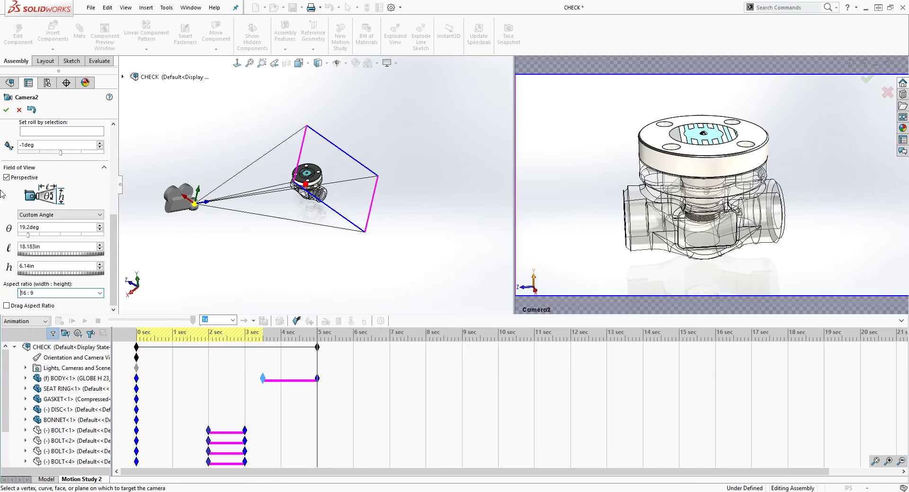
pyautogui.click(7, 110)
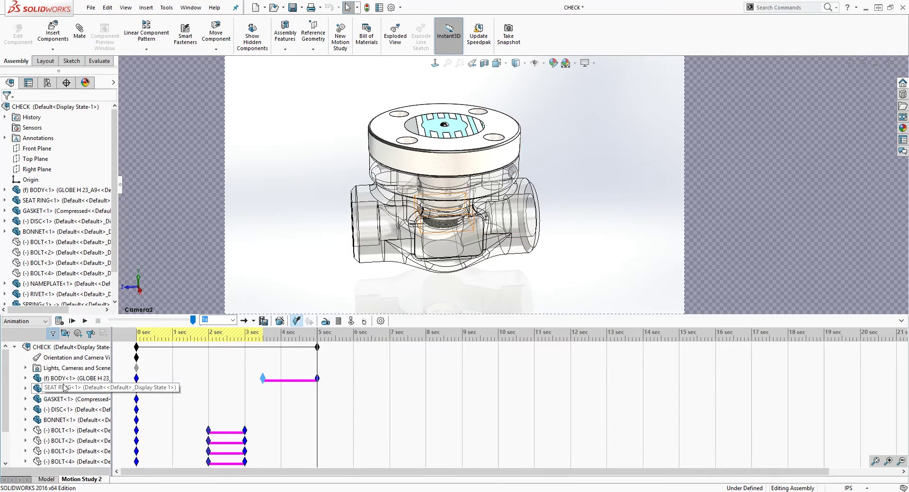
# Step: Disable playback of view keys and calculate the animation through Camera2
pyautogui.rightClick(56, 363)
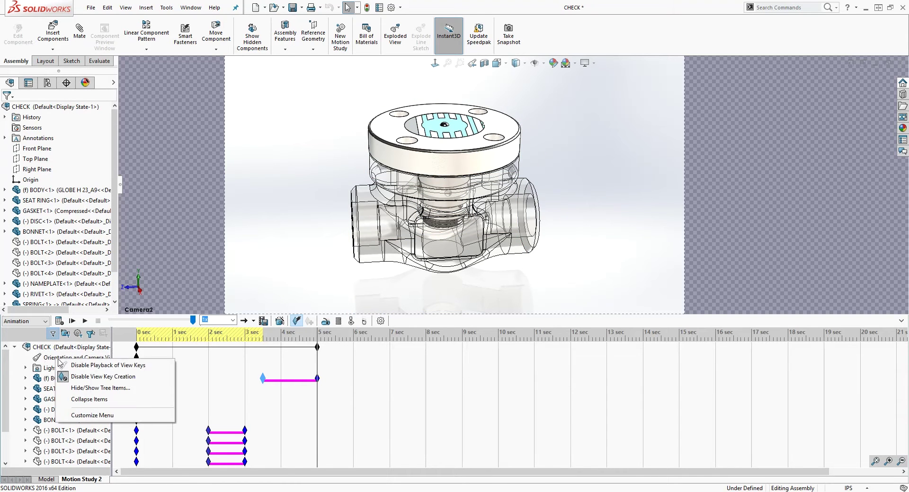
pyautogui.click(89, 366)
pyautogui.click(198, 422)
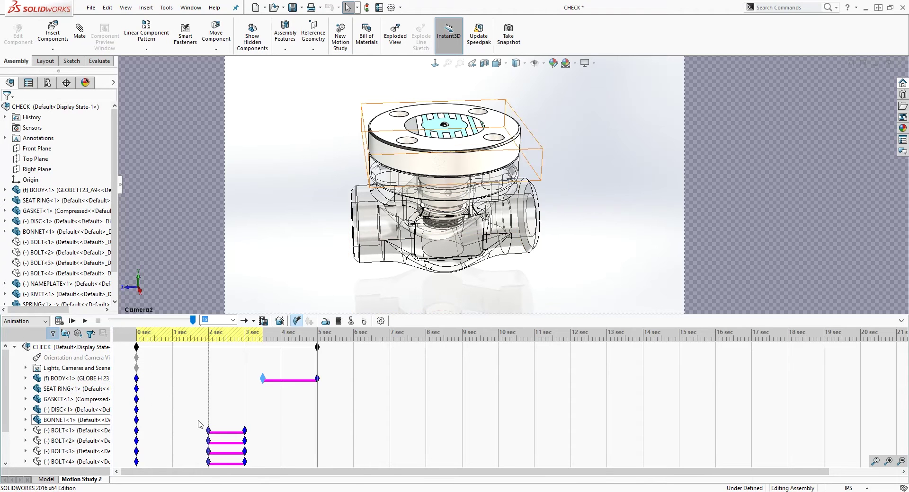
pyautogui.click(60, 321)
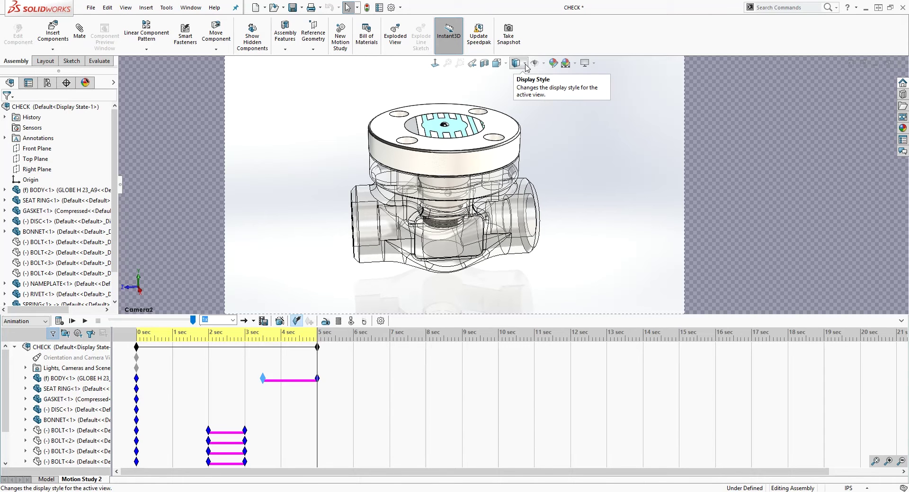
pyautogui.click(525, 65)
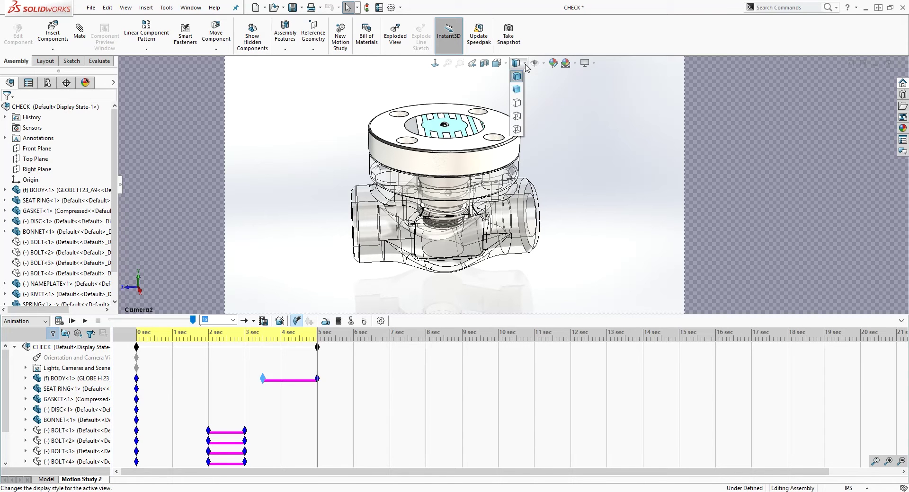
pyautogui.click(516, 90)
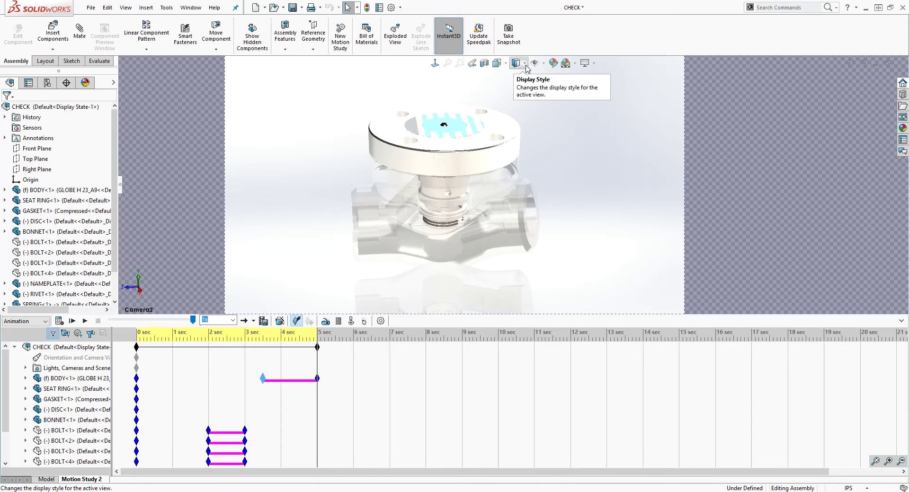
pyautogui.click(525, 65)
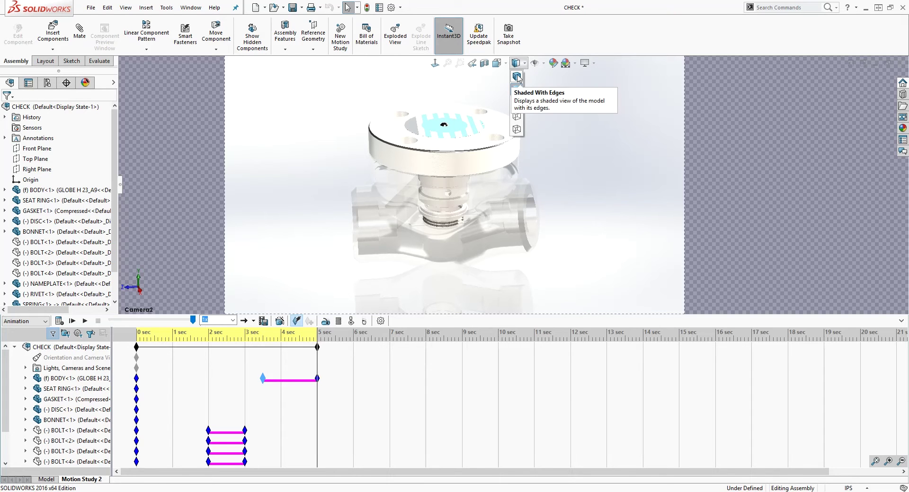
pyautogui.click(518, 78)
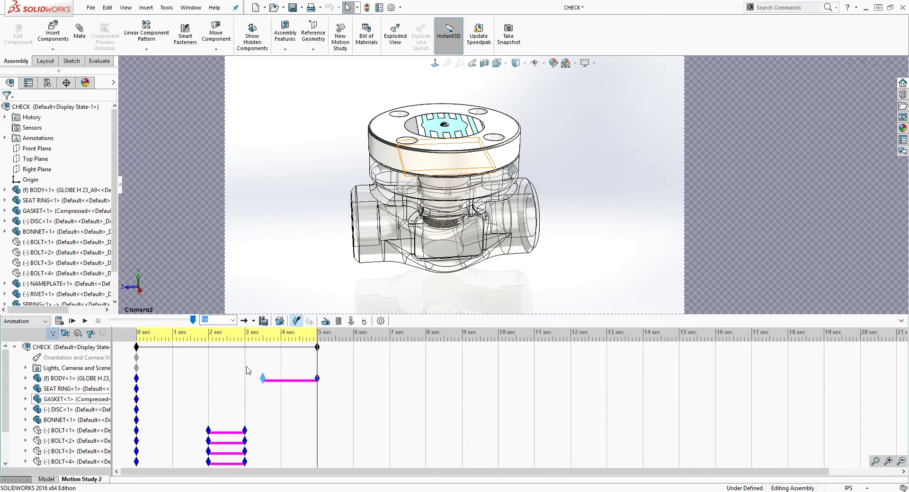
# Step: Save the animation as CHECK.avi at 15 fps with Full Frames (Uncompressed)
pyautogui.click(194, 348)
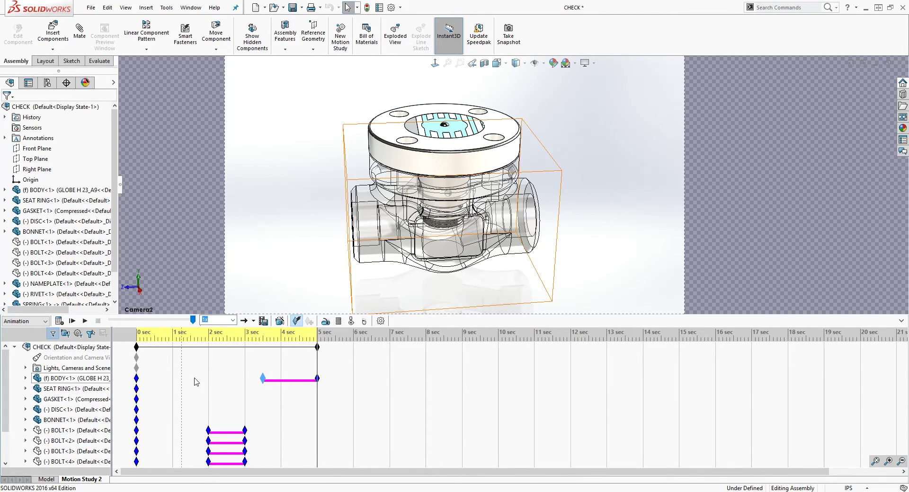
pyautogui.click(263, 322)
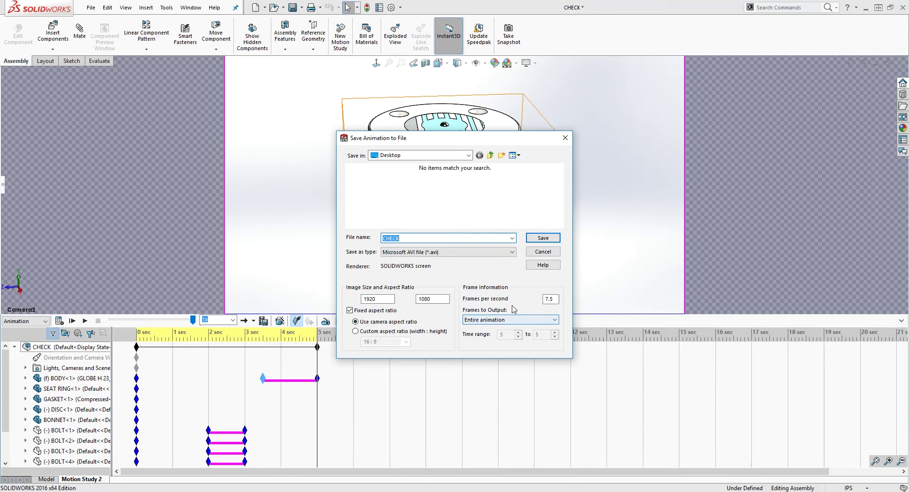
pyautogui.doubleClick(544, 299)
pyautogui.write('15')
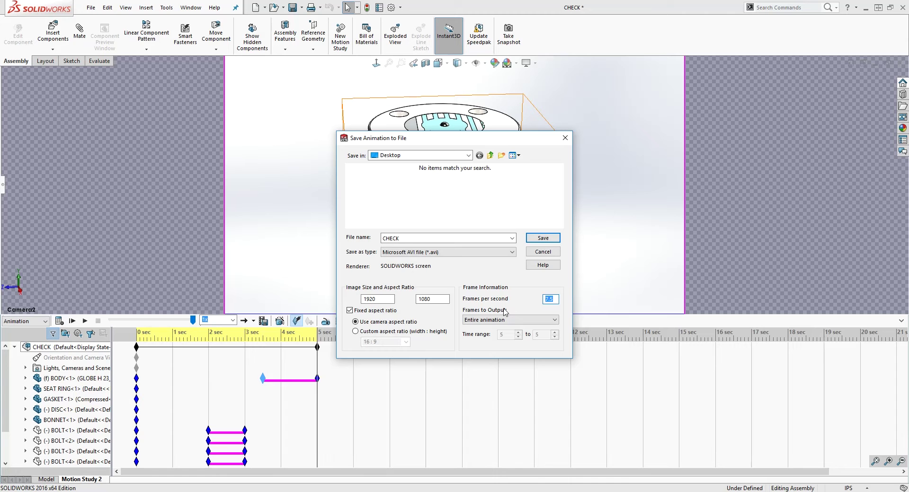
pyautogui.click(543, 239)
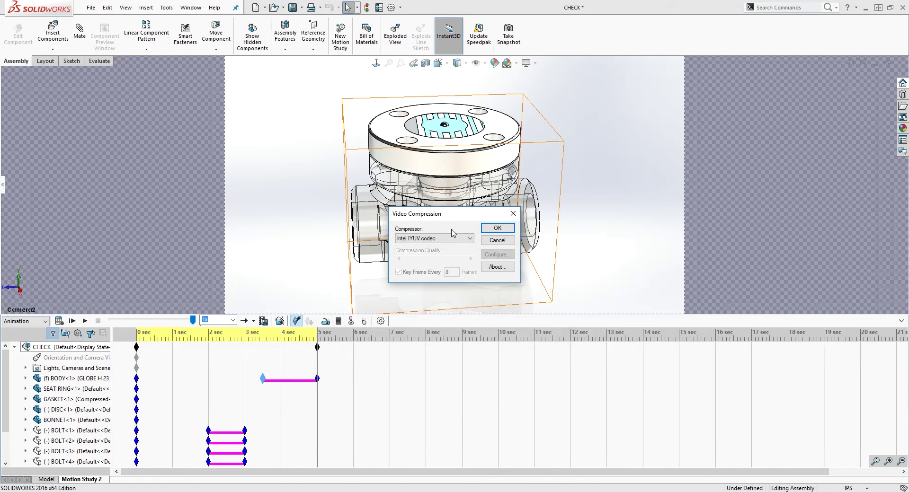
pyautogui.click(469, 239)
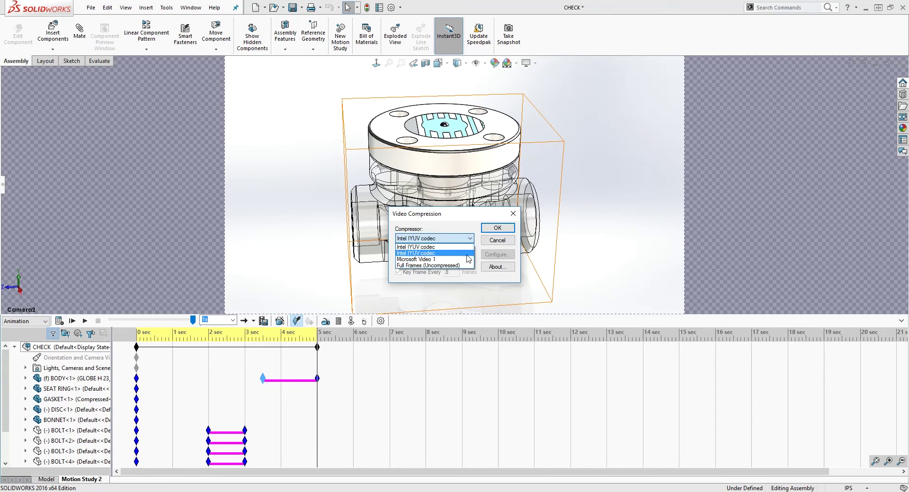
pyautogui.click(466, 265)
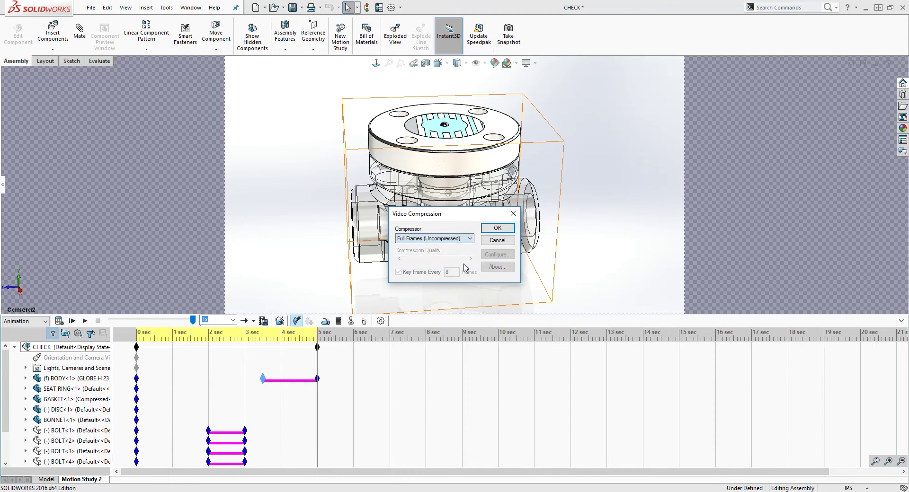
pyautogui.click(498, 228)
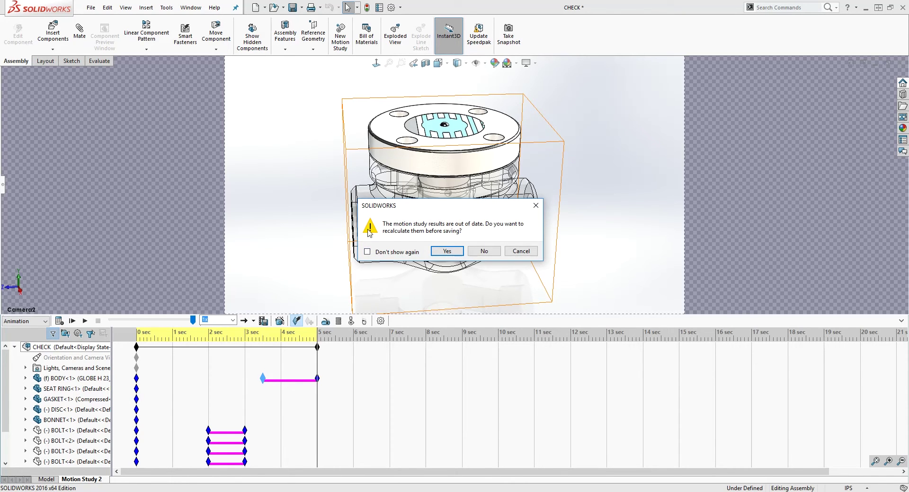
# Step: Recalculate to finish the export, then play CHECK from the Desktop
pyautogui.click(440, 256)
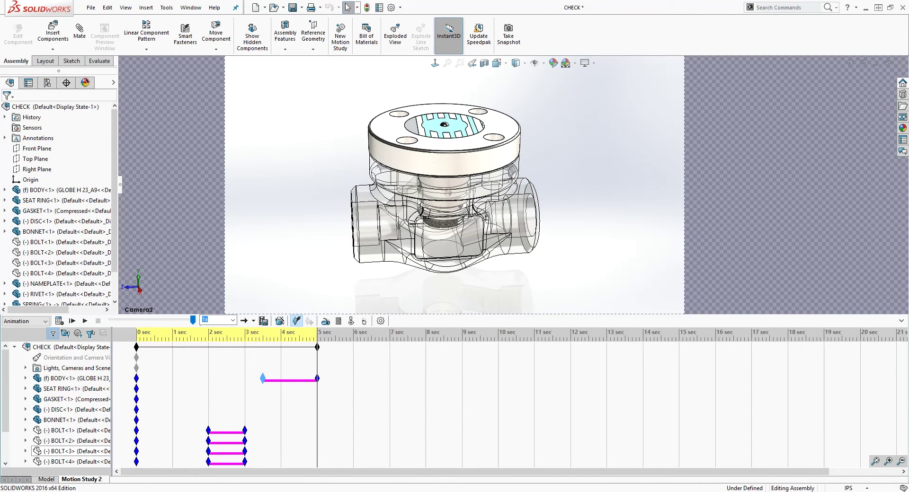
pyautogui.press('super+e')
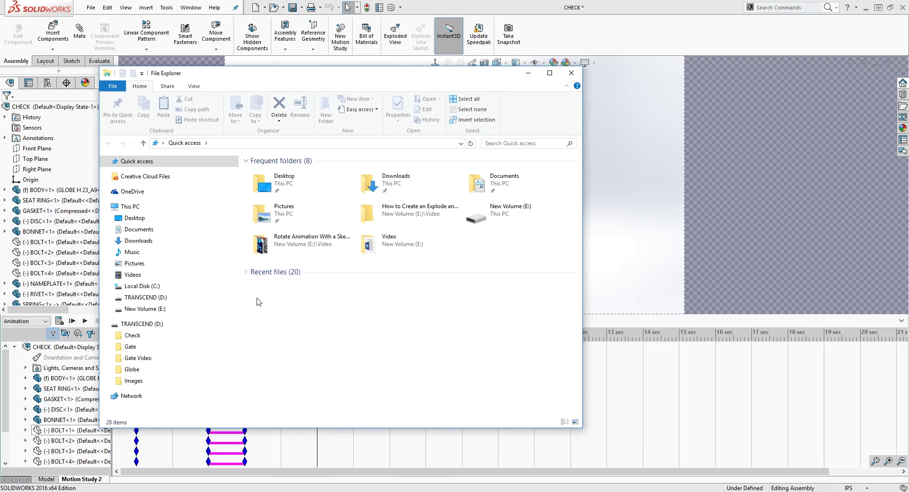
pyautogui.click(125, 219)
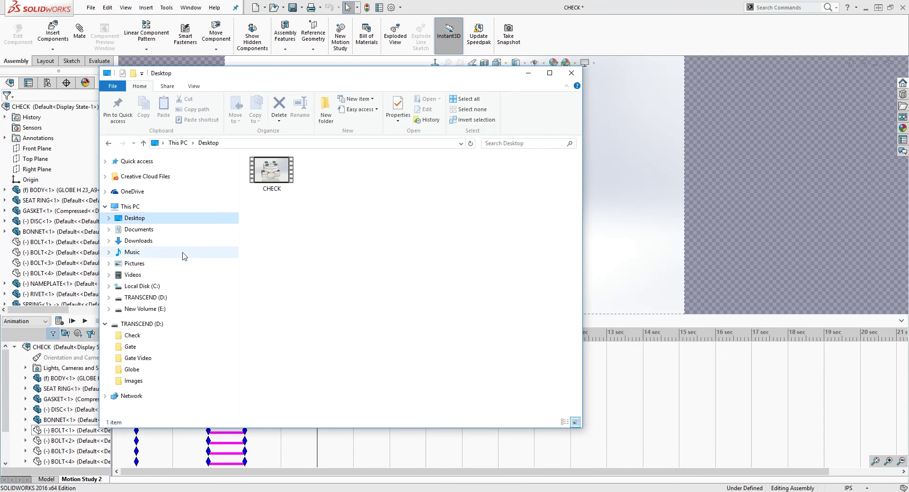
pyautogui.doubleClick(272, 166)
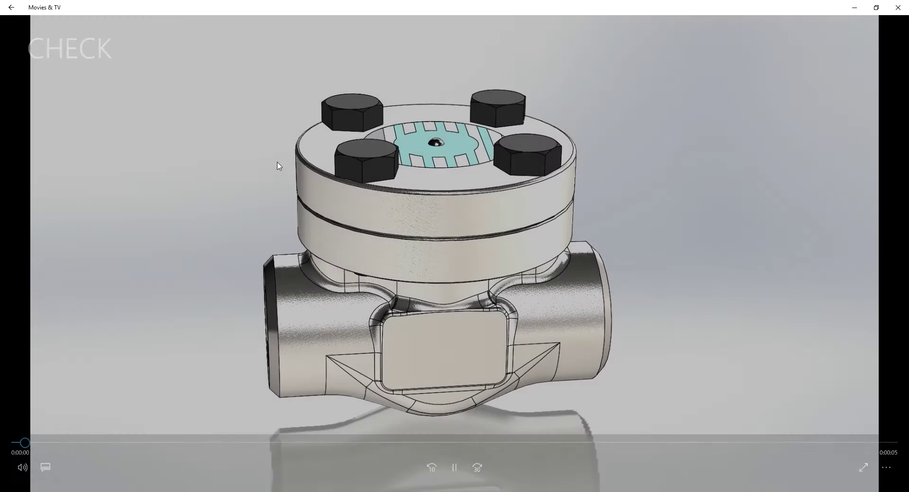